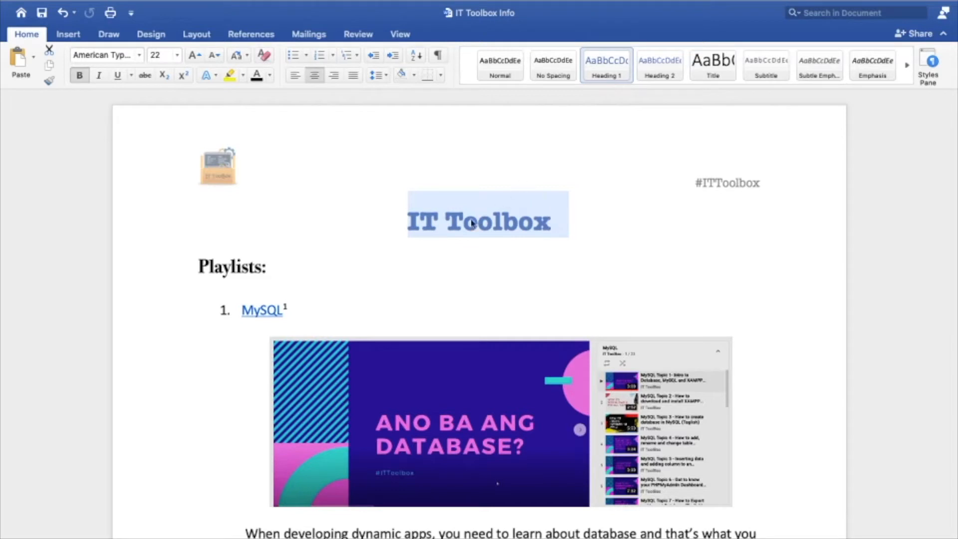
# Reset the "IT Toolbox" title to the Normal style and set its font color to a dark blue theme color.
pyautogui.click(500, 64)
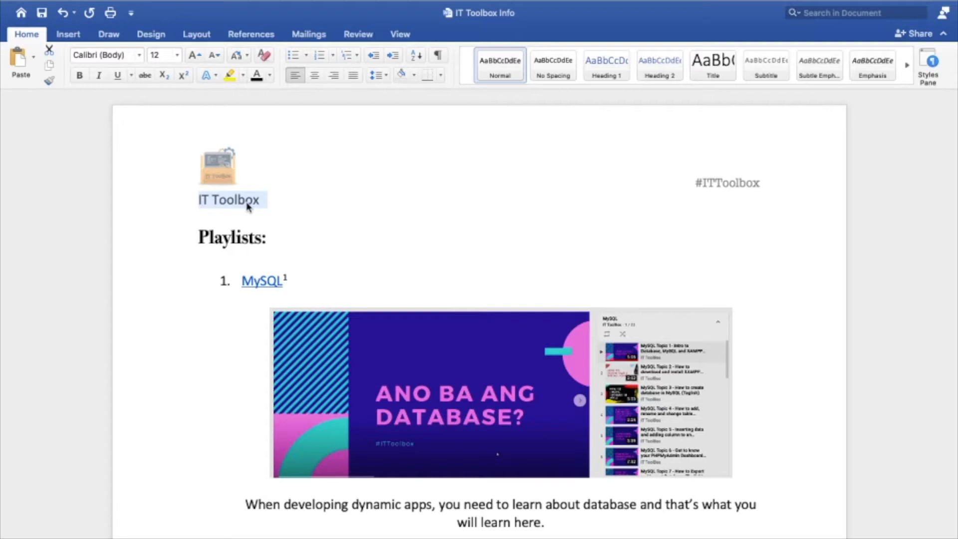
pyautogui.click(199, 217)
pyautogui.moveTo(193, 199); pyautogui.dragTo(271, 201)
pyautogui.click(270, 76)
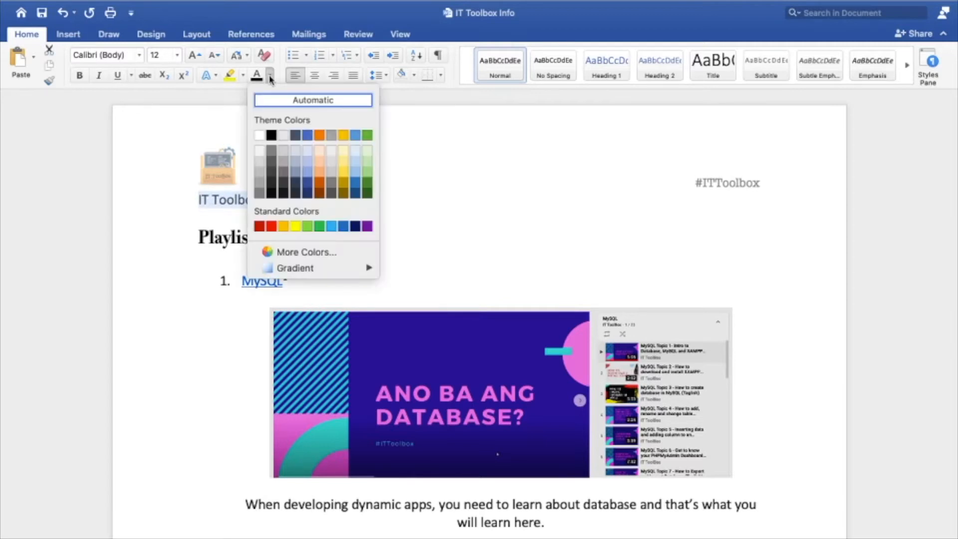
pyautogui.click(308, 193)
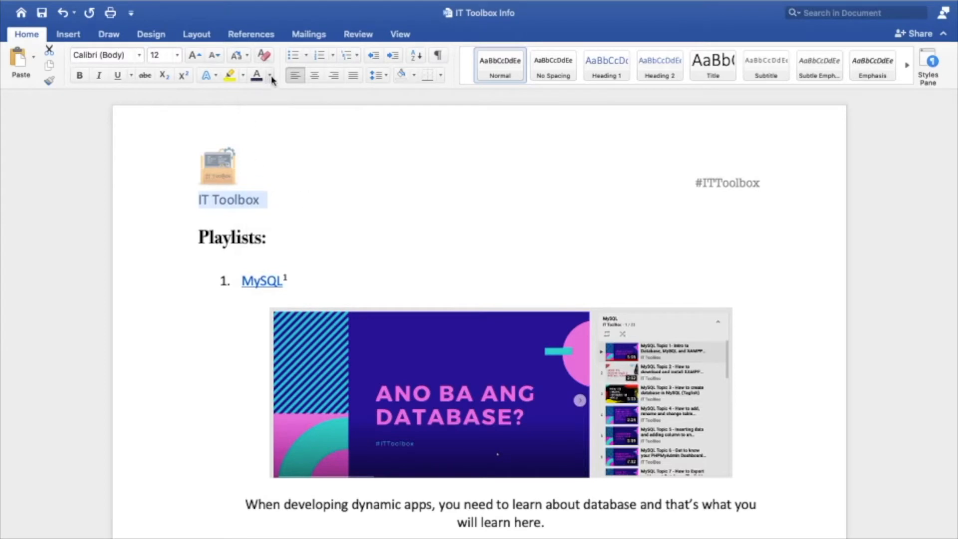
pyautogui.click(270, 75)
pyautogui.click(307, 187)
# Give the "IT Toolbox" title the blue outlined text effect with shadow and enlarge it to 26 pt.
pyautogui.click(216, 75)
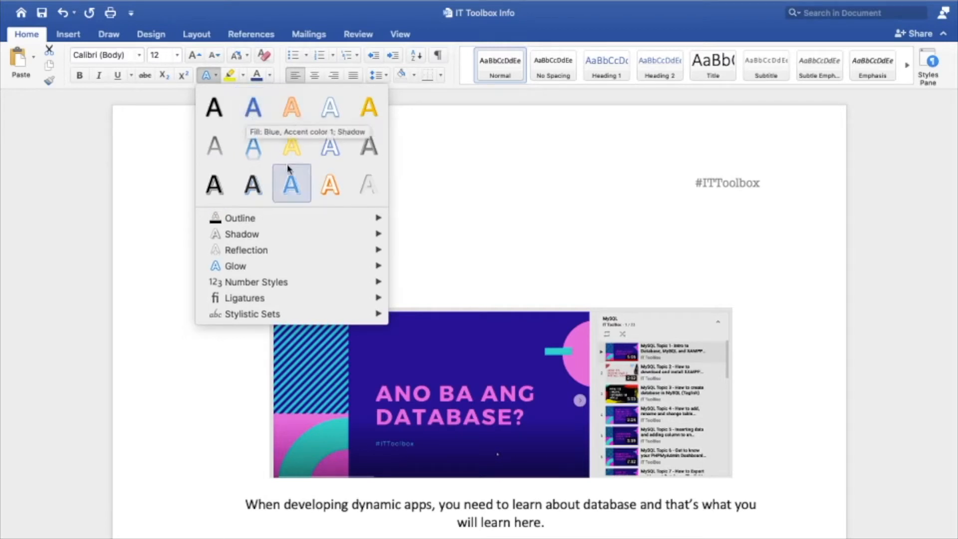
pyautogui.click(291, 184)
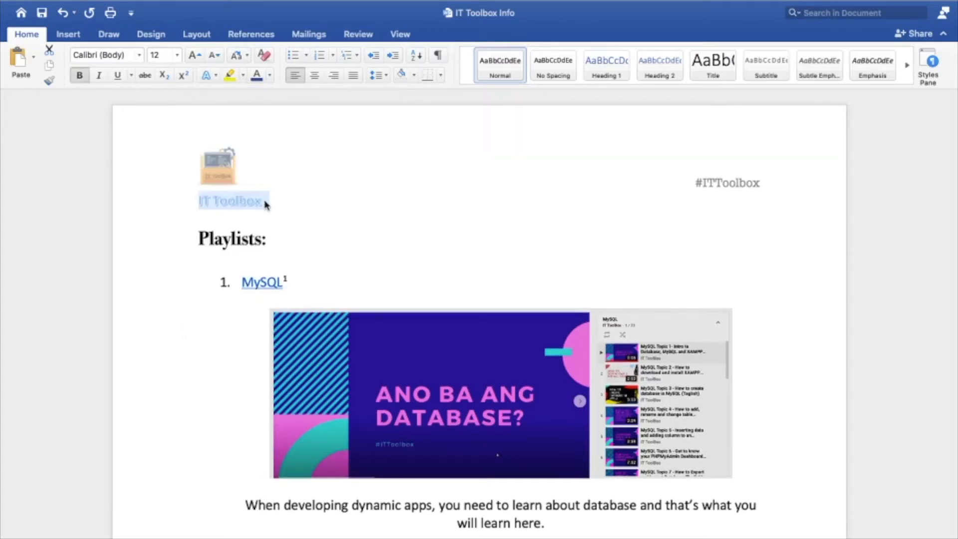
pyautogui.click(194, 57)
pyautogui.click(194, 58)
pyautogui.click(194, 57)
pyautogui.click(195, 58)
pyautogui.click(194, 57)
pyautogui.click(194, 58)
pyautogui.click(194, 58)
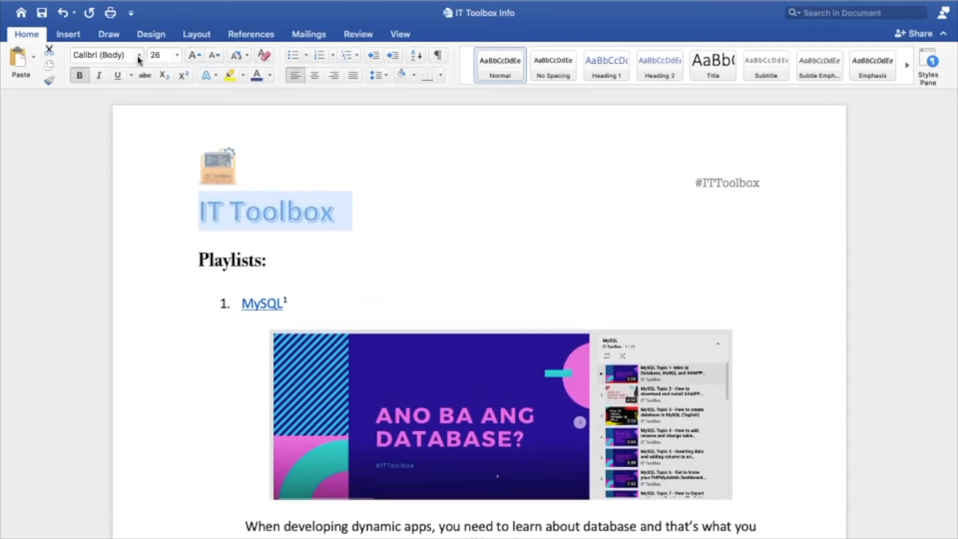
# Set the "IT Toolbox" title's font to American Typewriter and center it on the page.
pyautogui.click(140, 56)
pyautogui.moveTo(176, 160)
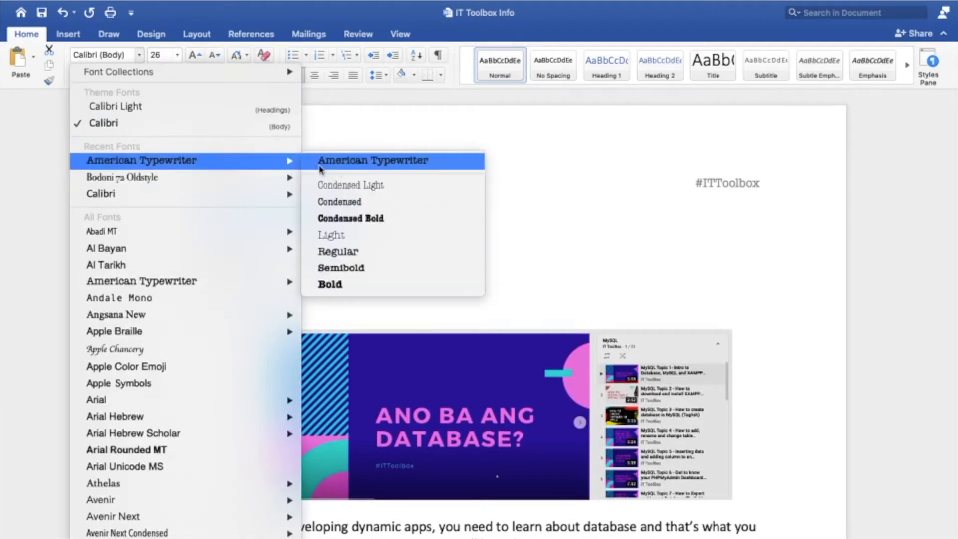
pyautogui.click(379, 160)
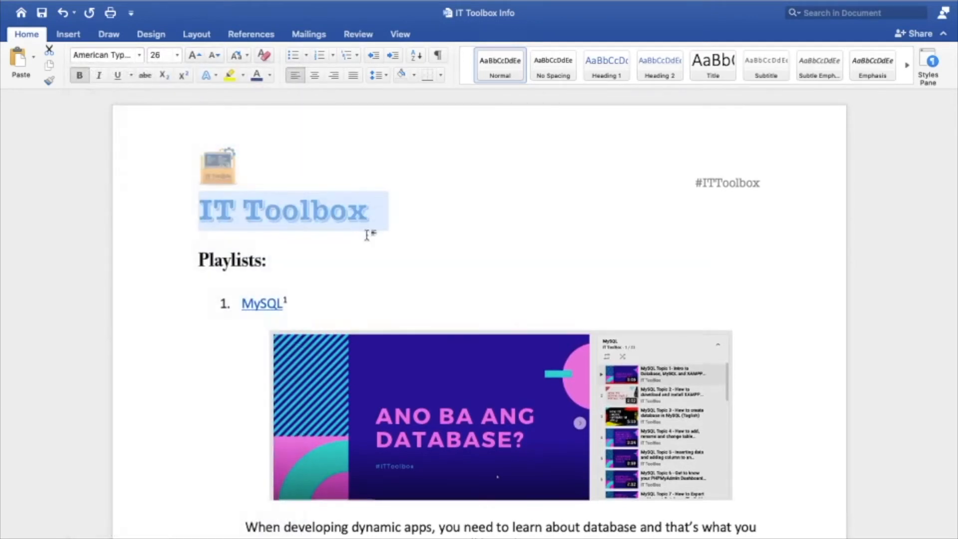
pyautogui.click(315, 75)
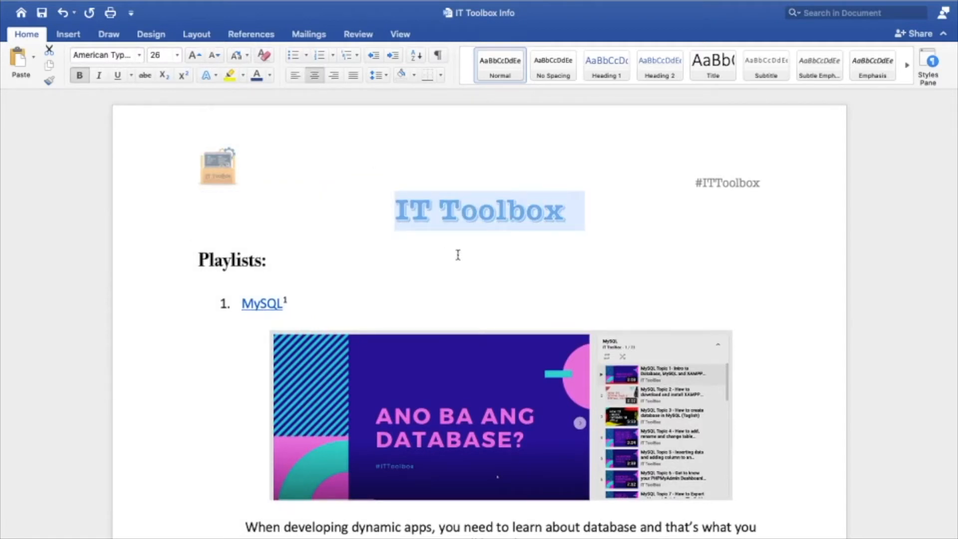
pyautogui.click(444, 224)
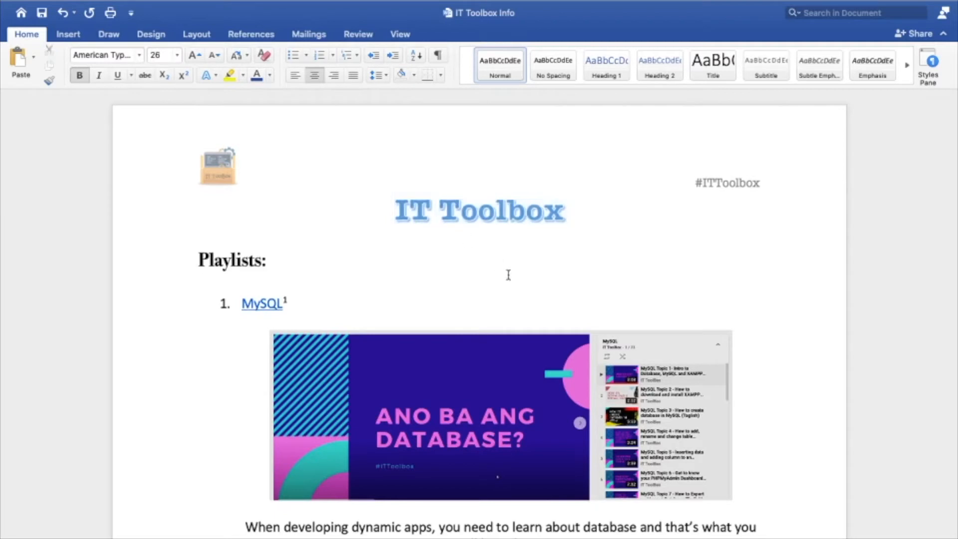
pyautogui.moveTo(400, 211); pyautogui.dragTo(579, 209)
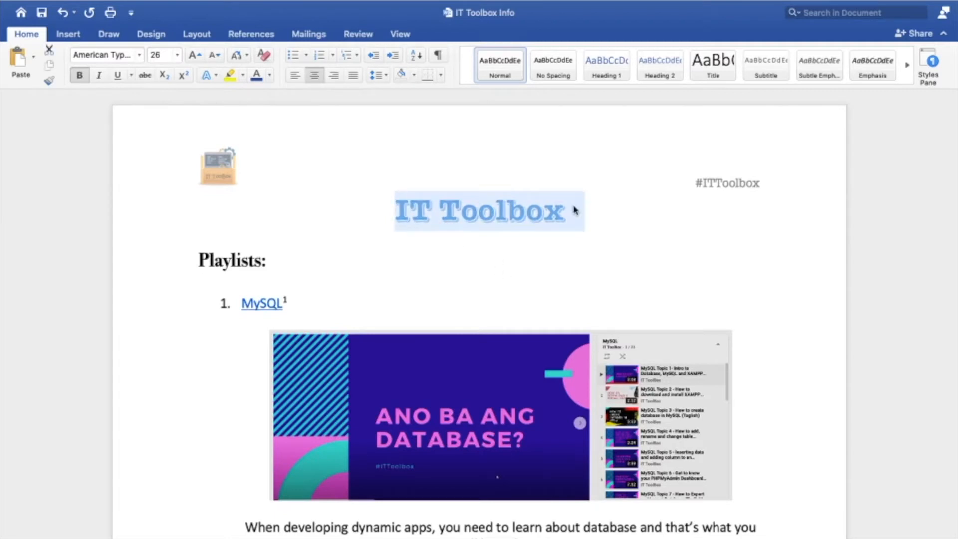
pyautogui.click(489, 261)
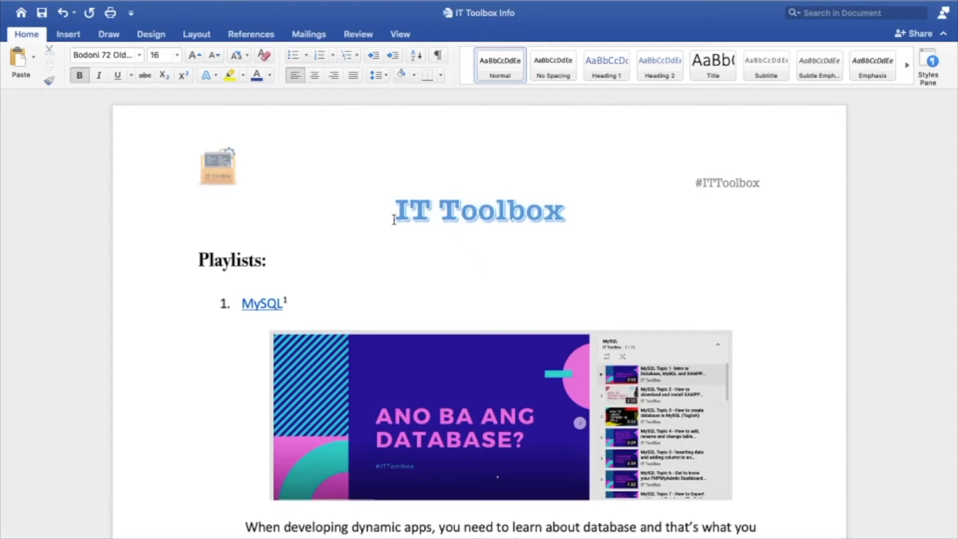
pyautogui.click(411, 206)
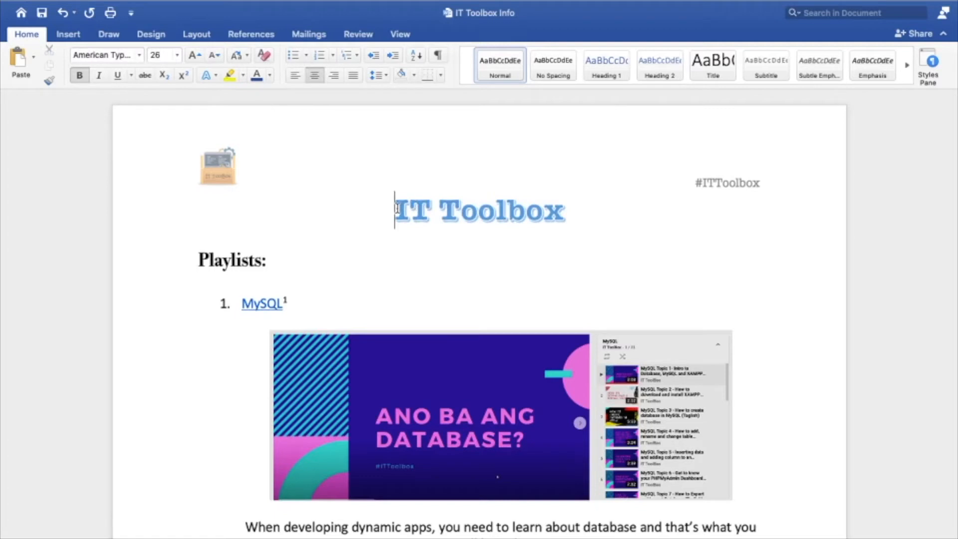
pyautogui.moveTo(398, 209); pyautogui.dragTo(547, 205)
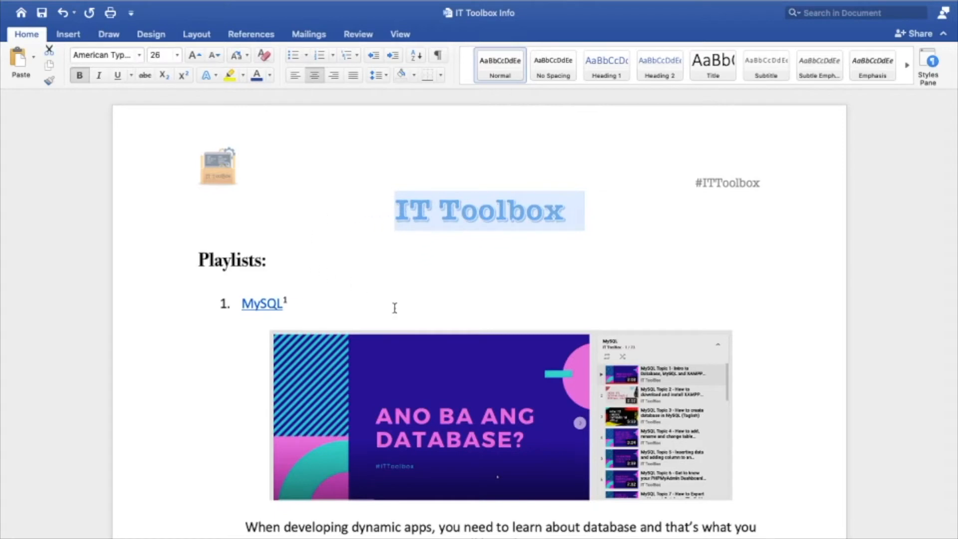
pyautogui.click(467, 219)
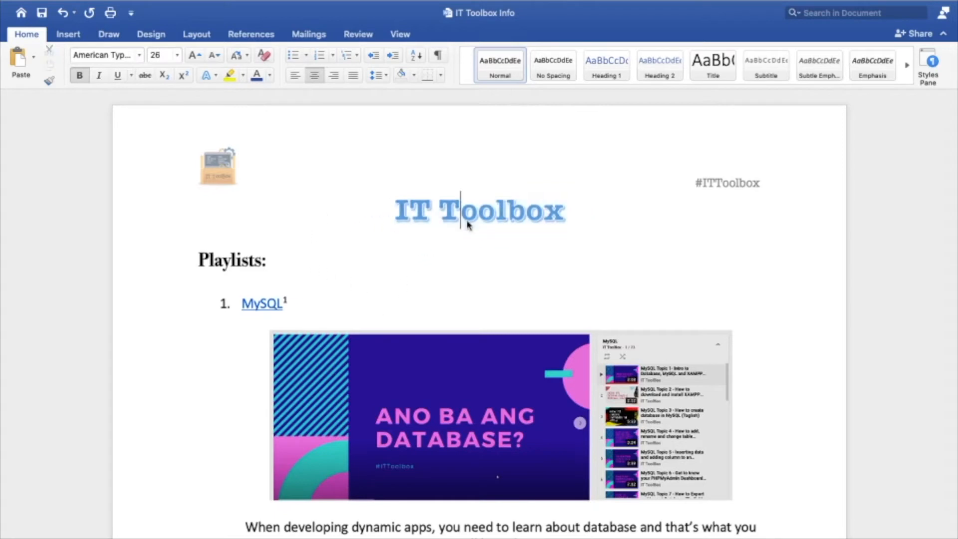
# Select the whole "IT Toolbox" title, look through the available styles, and open the Styles pane.
pyautogui.tripleClick(394, 208)
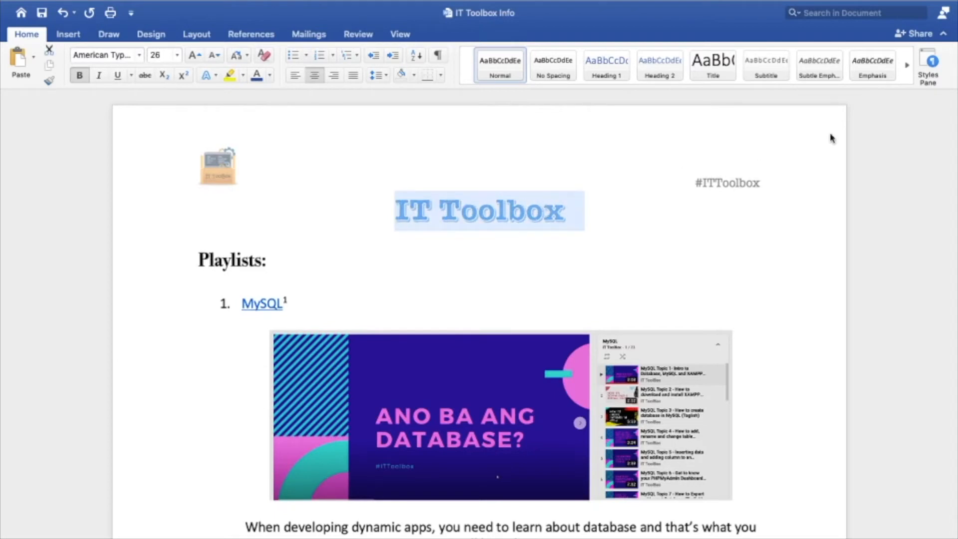
pyautogui.click(907, 65)
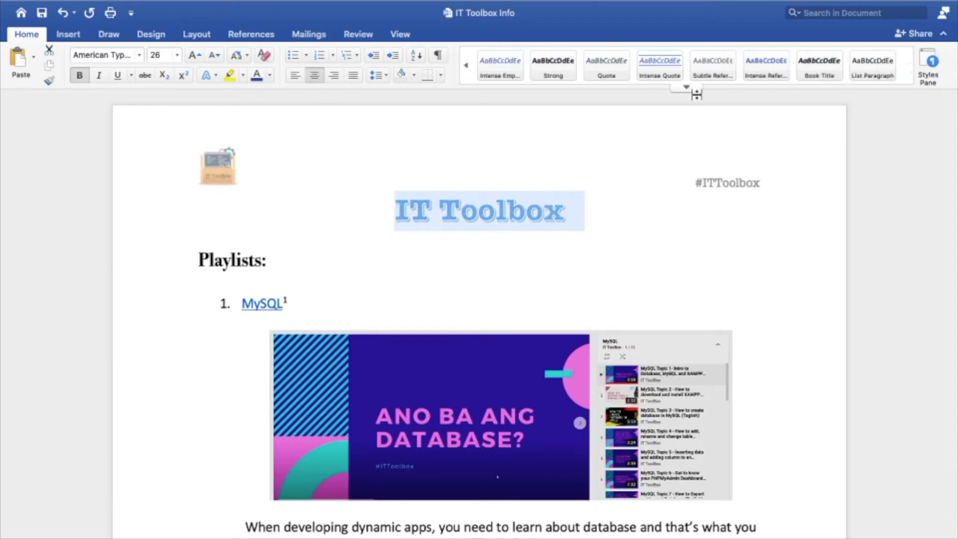
pyautogui.click(467, 64)
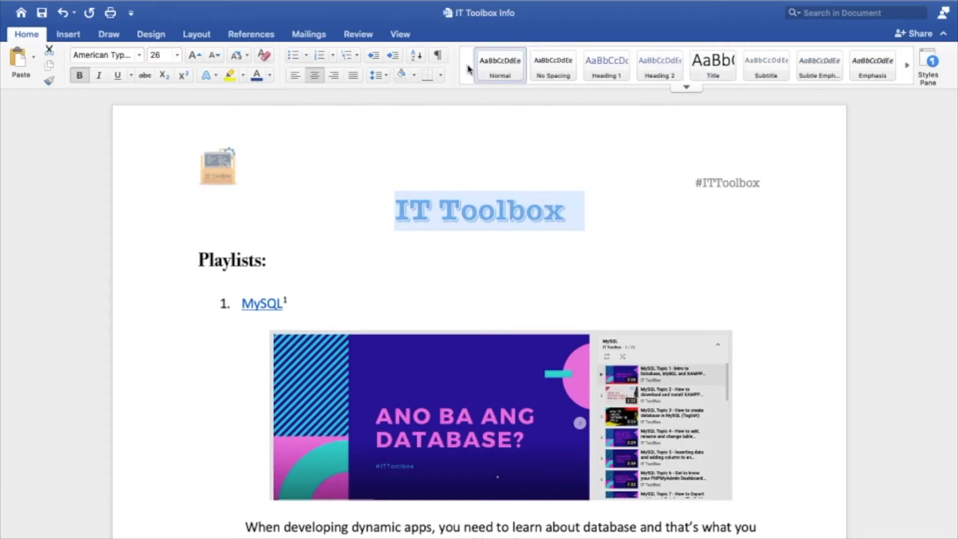
pyautogui.click(686, 88)
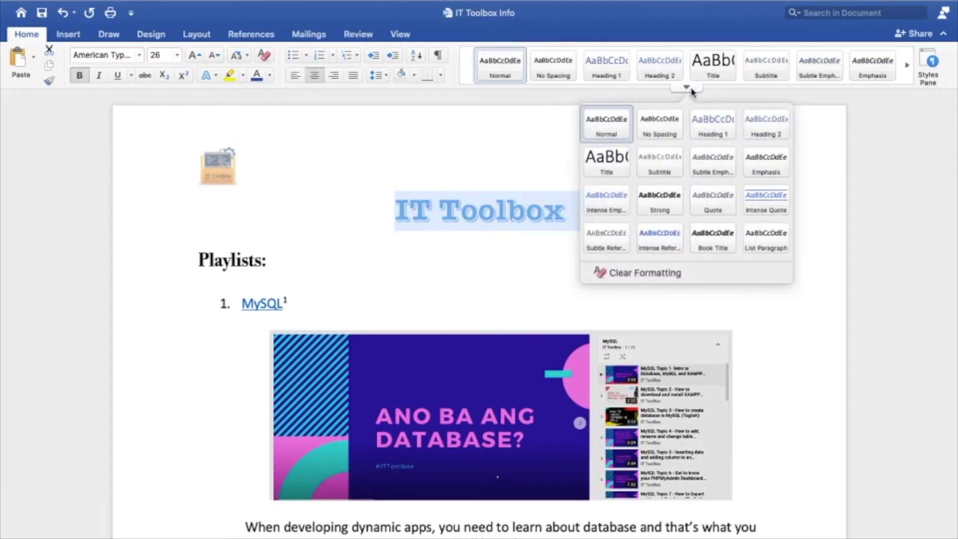
pyautogui.click(929, 63)
pyautogui.click(929, 64)
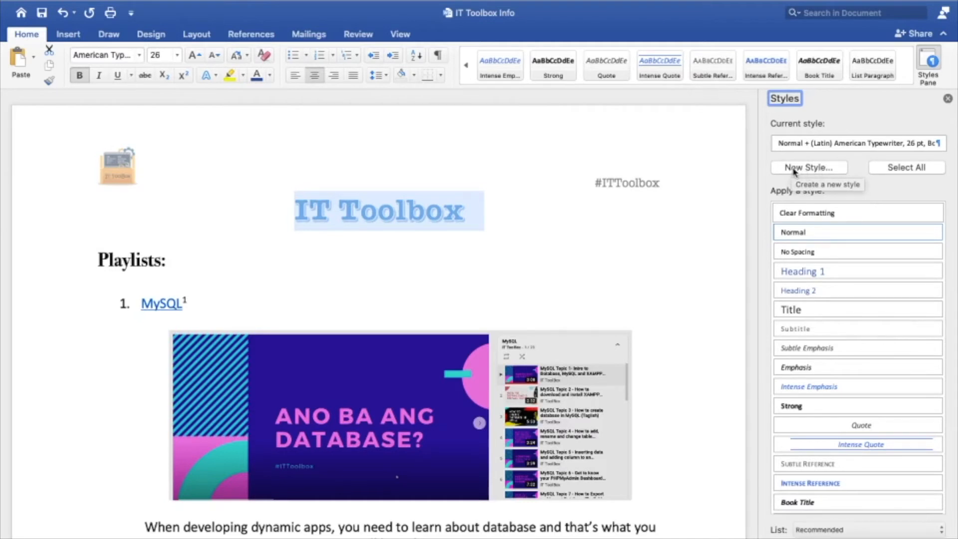
# Create a new paragraph style named "ITToolbox Style" from the title's formatting, keeping only the Add to Quick Style list option enabled.
pyautogui.click(808, 170)
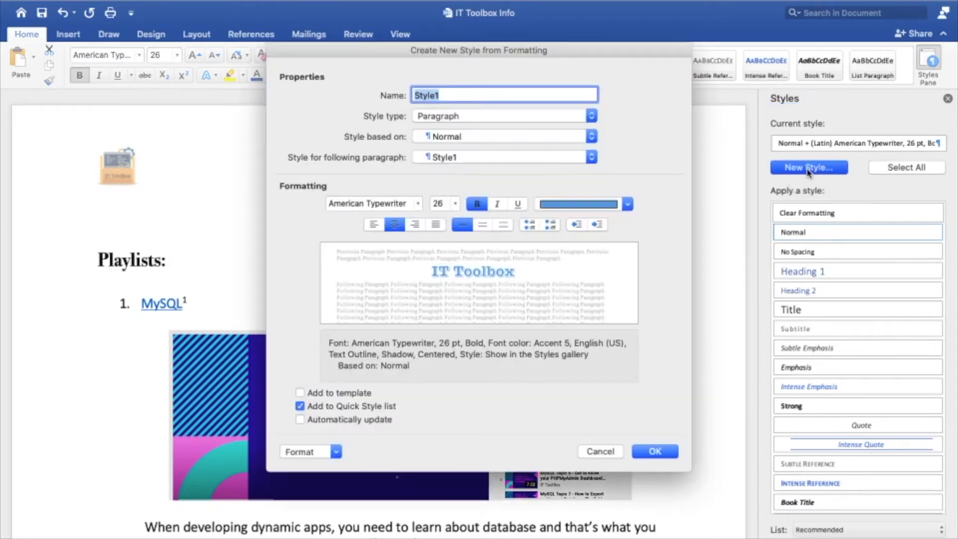
pyautogui.moveTo(482, 54); pyautogui.dragTo(715, 70)
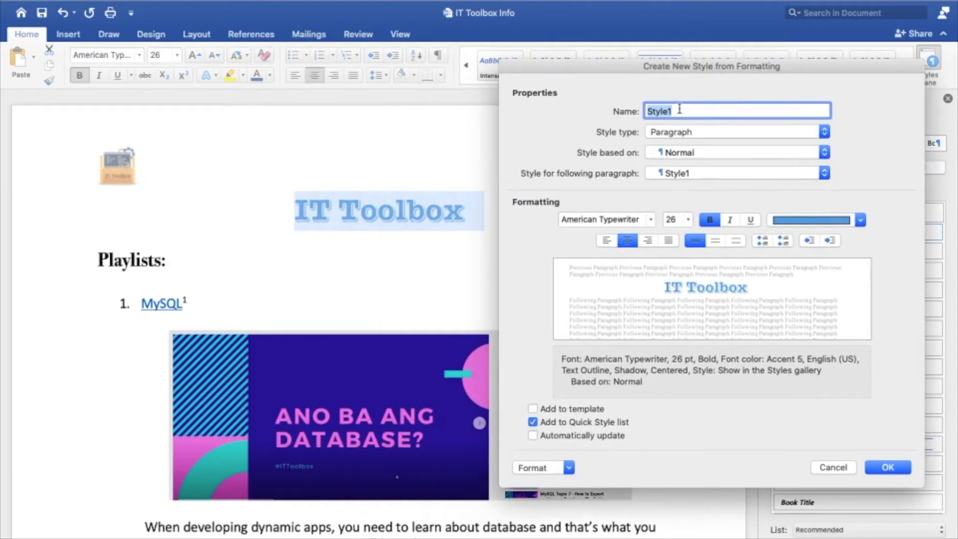
pyautogui.write('Sty')
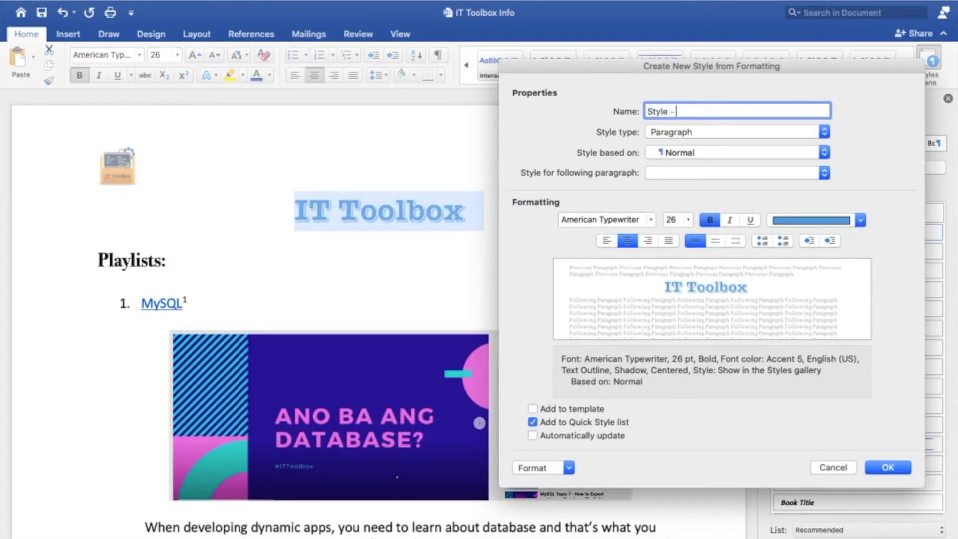
pyautogui.press('BackSpace')
pyautogui.press('BackSpace')
pyautogui.press('BackSpace')
pyautogui.press('BackSpace')
pyautogui.press('BackSpace')
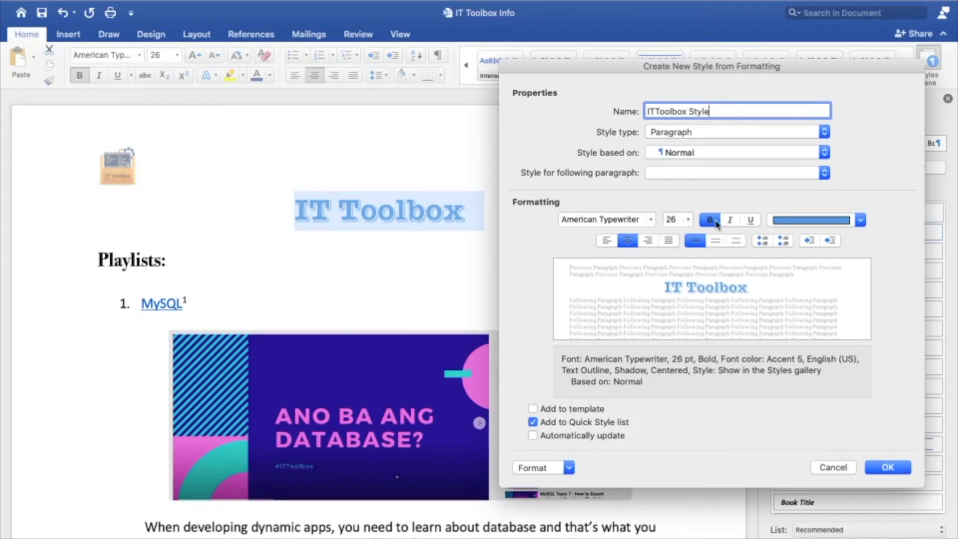
pyautogui.click(547, 411)
pyautogui.click(565, 437)
pyautogui.click(566, 438)
pyautogui.click(554, 410)
pyautogui.click(885, 469)
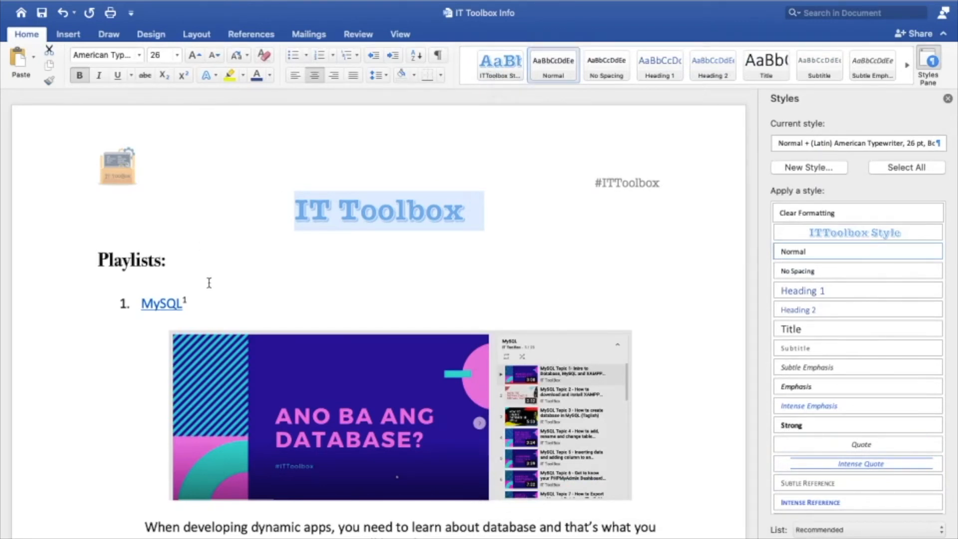
# Try applying the ITToolbox Style to the "Playlists:" heading, and undo it.
pyautogui.moveTo(98, 259); pyautogui.dragTo(176, 261)
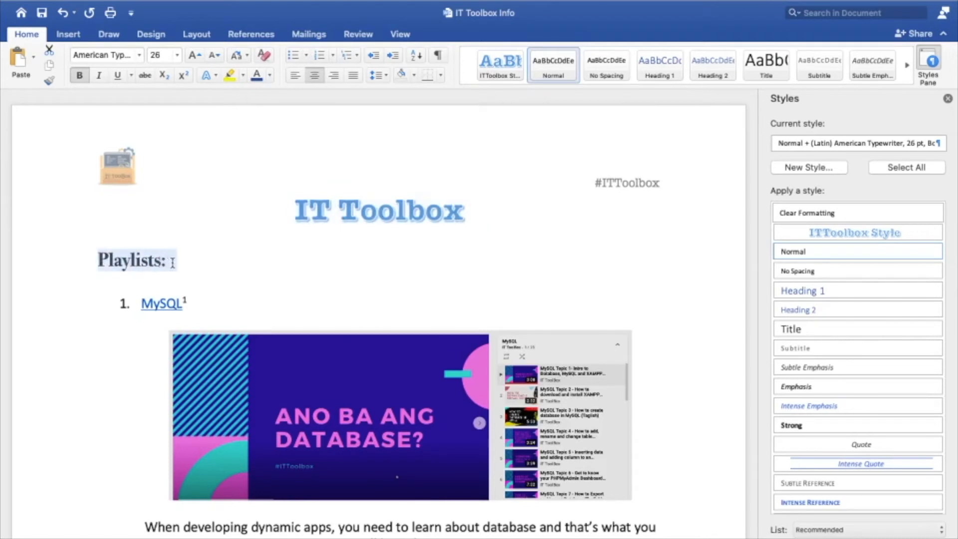
pyautogui.click(490, 74)
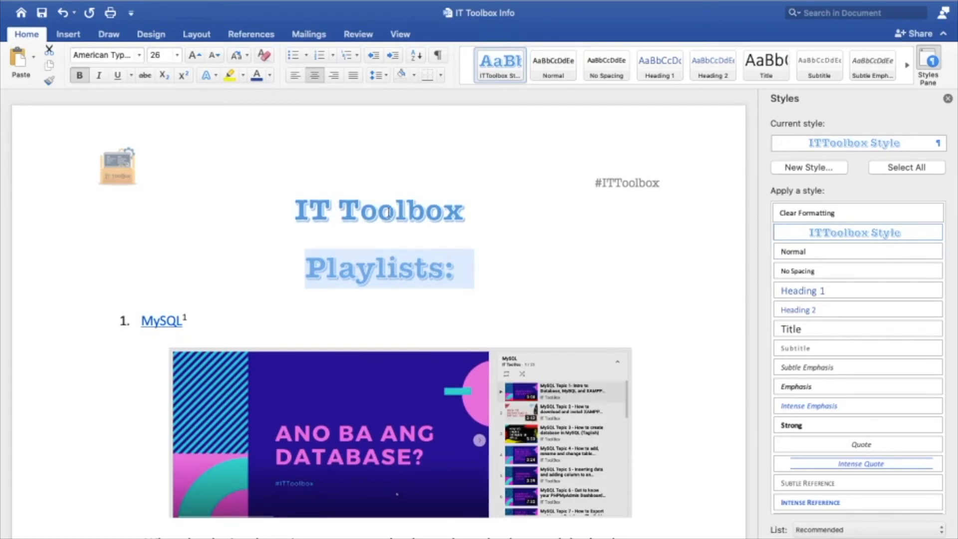
pyautogui.click(61, 12)
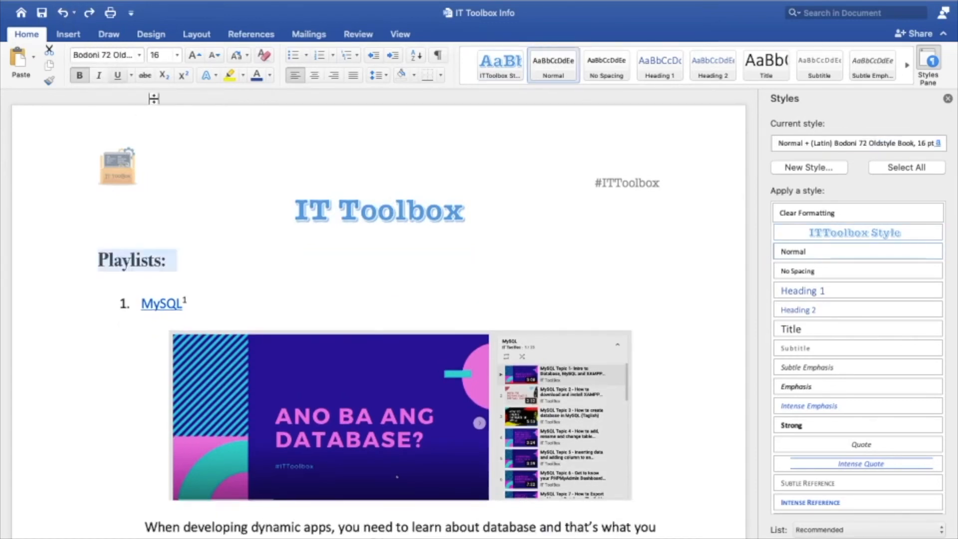
pyautogui.click(449, 276)
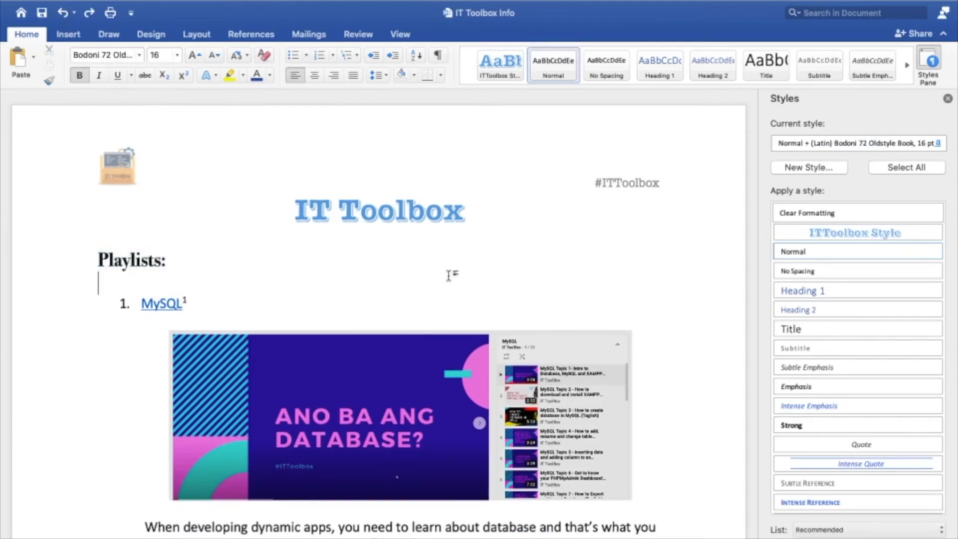
# Enter the line "Upcoming Playlists" on the blank page further down, followed by two paragraph breaks.
pyautogui.scroll(-20, 449, 276)
pyautogui.scroll(-20, 449, 276)
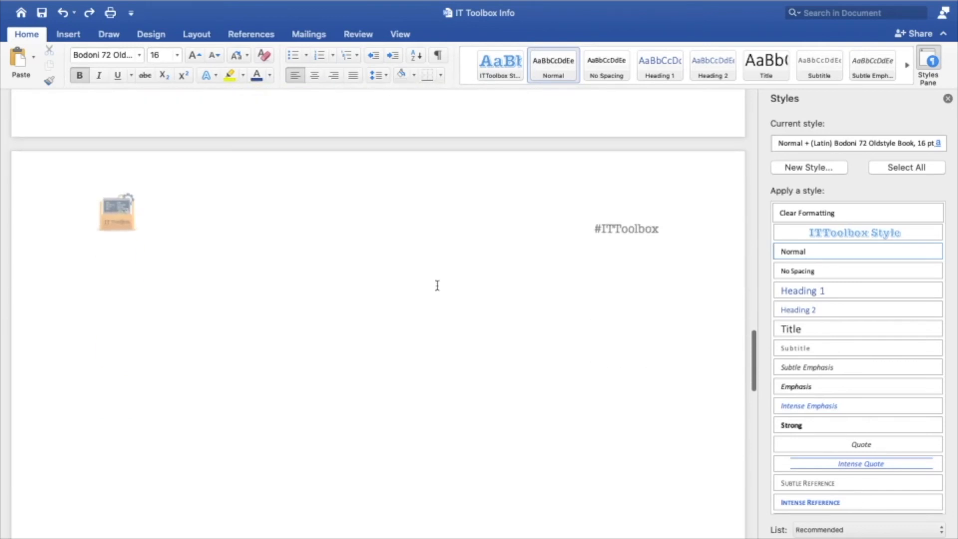
pyautogui.scroll(-12, 417, 293)
pyautogui.scroll(15, 416, 293)
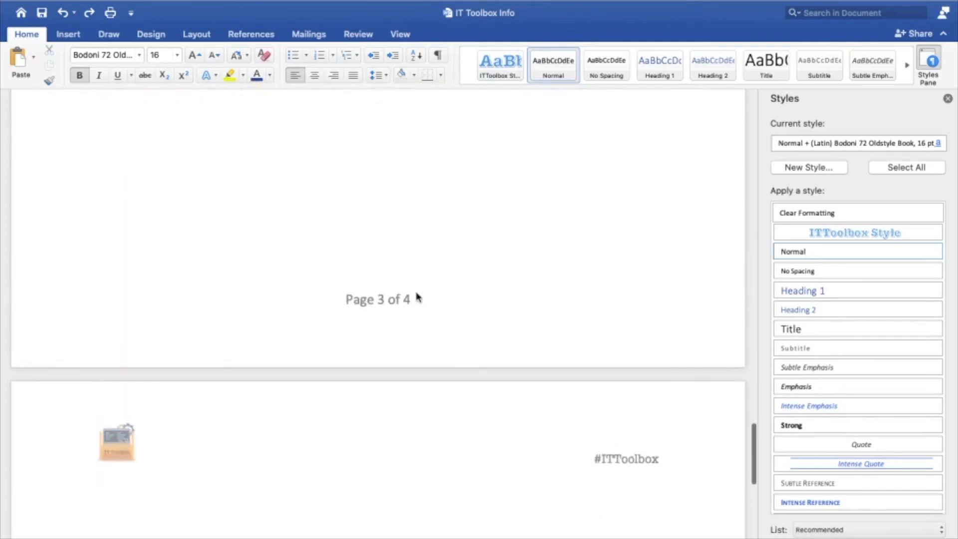
pyautogui.scroll(2, 417, 293)
pyautogui.click(375, 256)
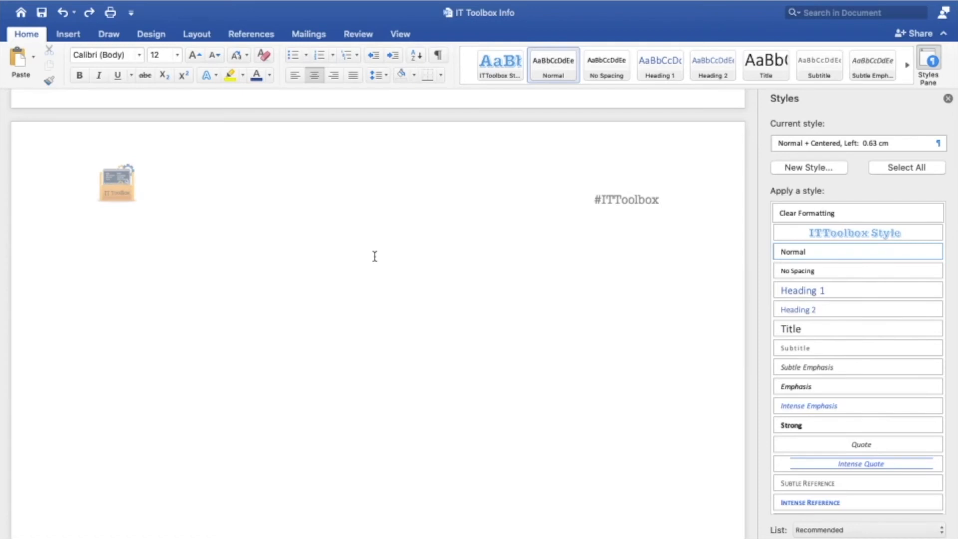
pyautogui.write('Up')
pyautogui.write('com')
pyautogui.press('BackSpace')
pyautogui.write('oming Pla')
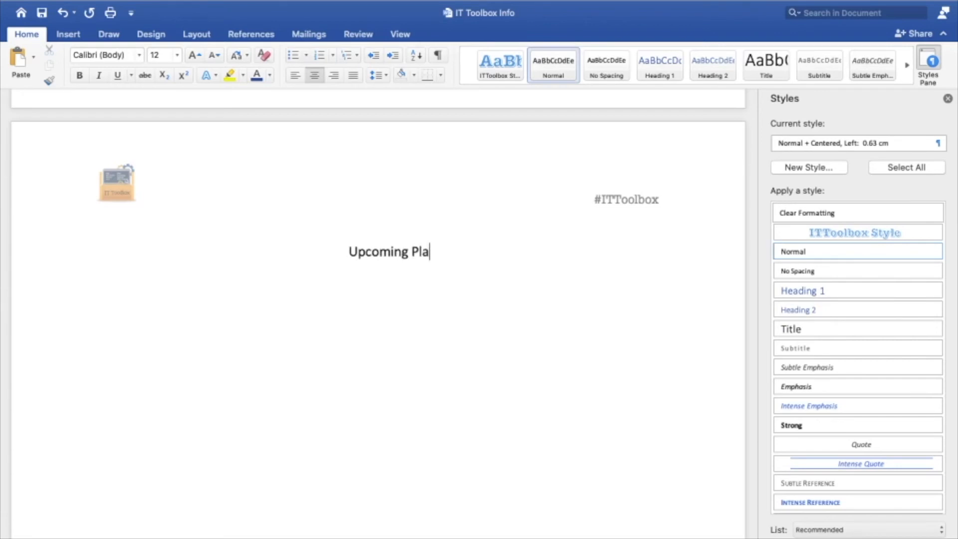
pyautogui.write('ylists')
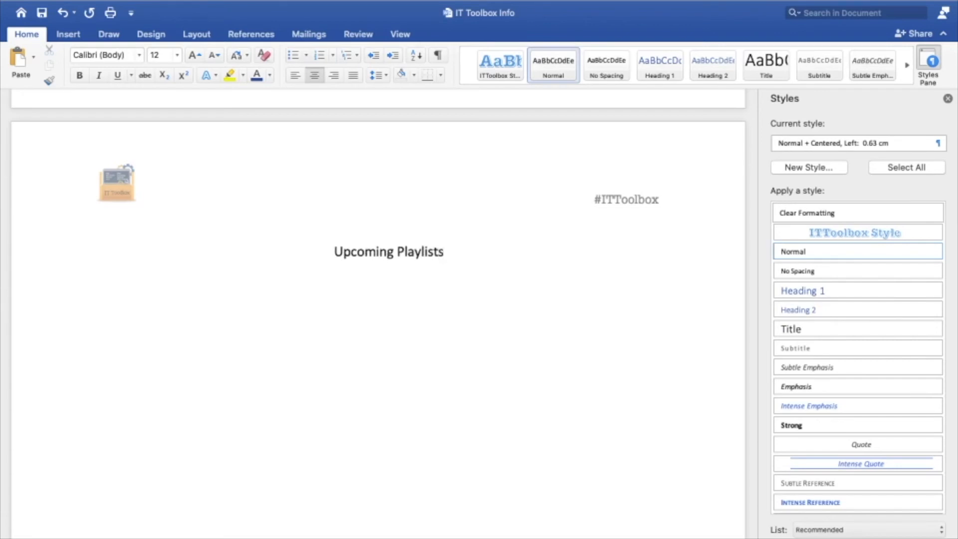
pyautogui.press('Return')
pyautogui.press('Return')
# Apply the ITToolbox Style to the "Upcoming Playlists" line, leaving the cursor on the empty line below it.
pyautogui.moveTo(325, 255); pyautogui.dragTo(424, 252)
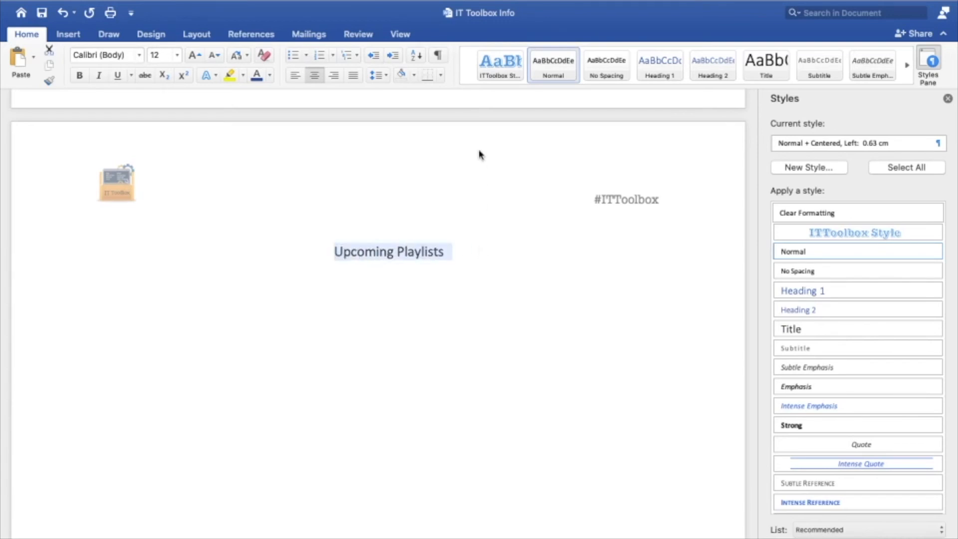
pyautogui.click(492, 70)
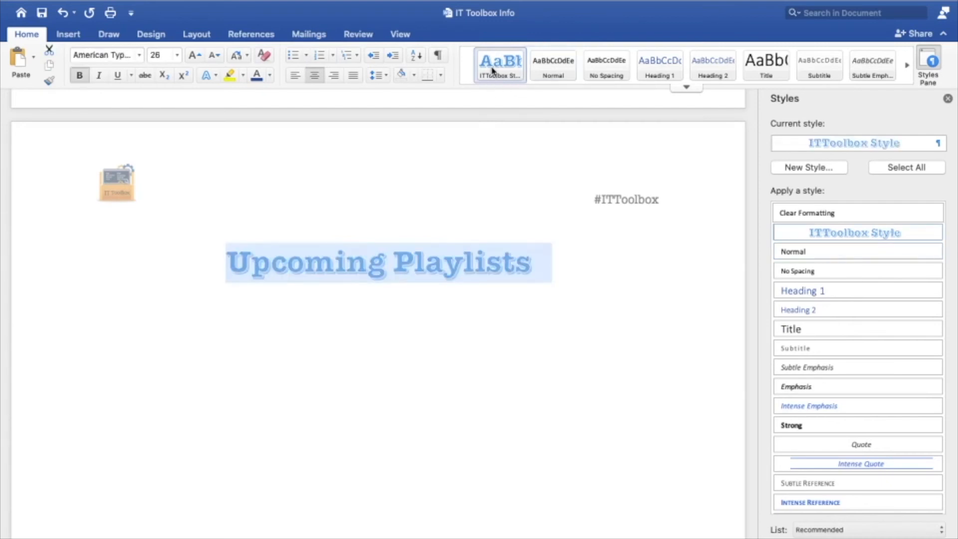
pyautogui.click(547, 355)
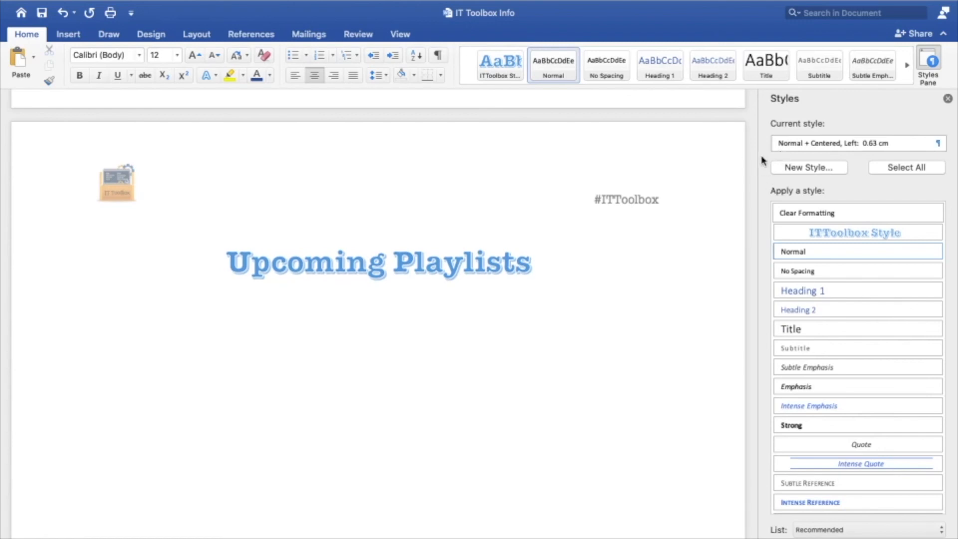
pyautogui.click(814, 172)
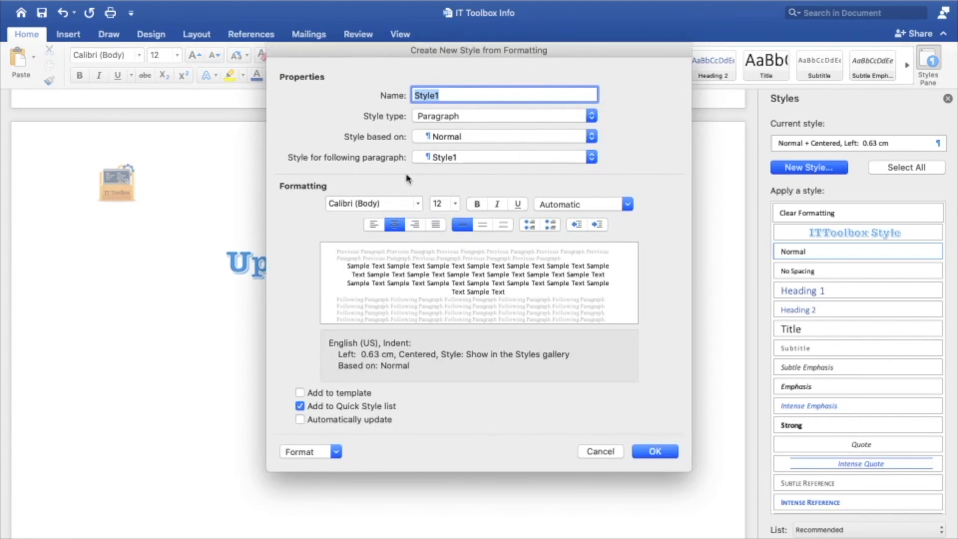
pyautogui.click(604, 454)
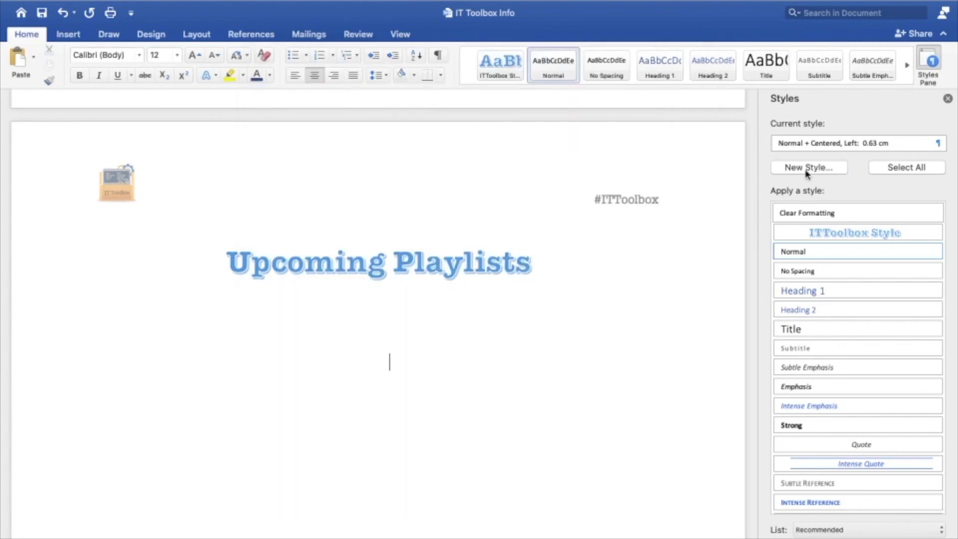
pyautogui.click(808, 170)
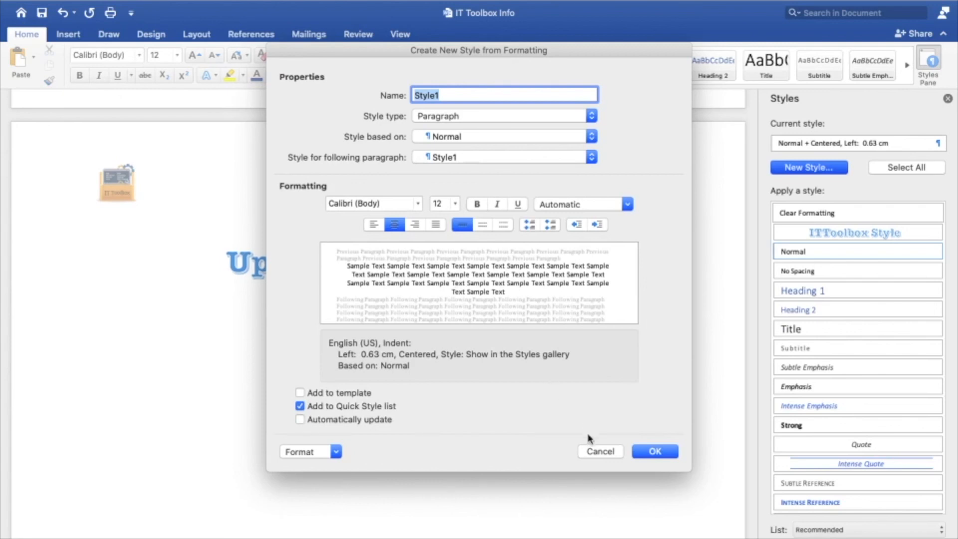
pyautogui.click(602, 453)
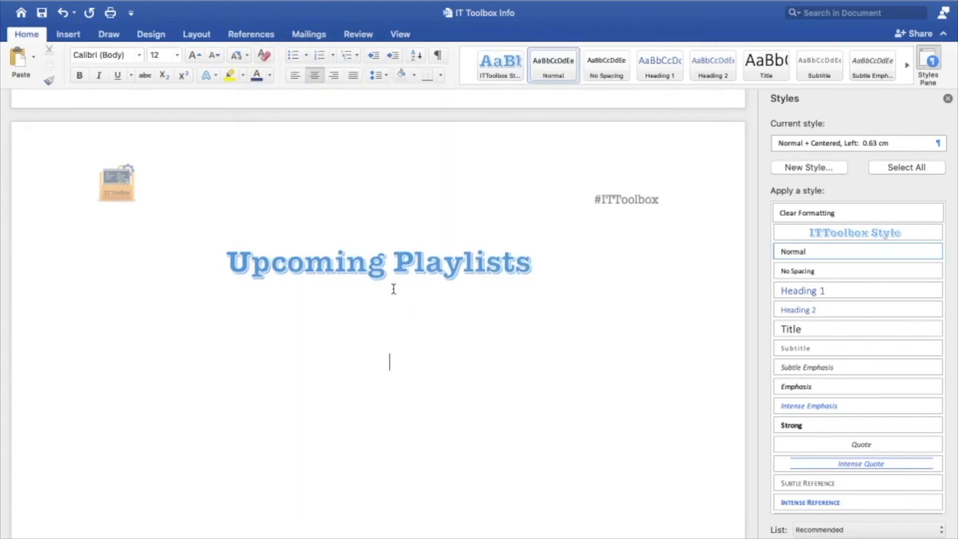
pyautogui.click(368, 274)
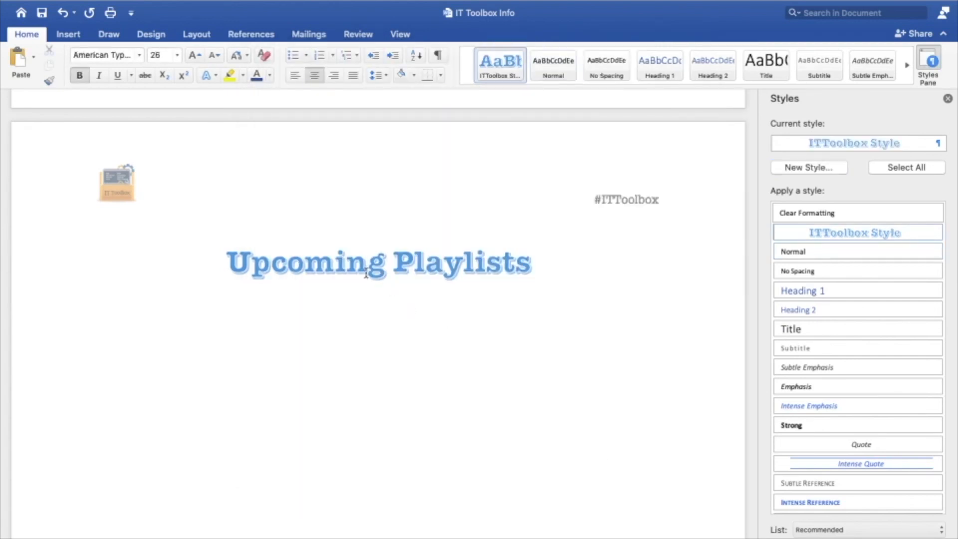